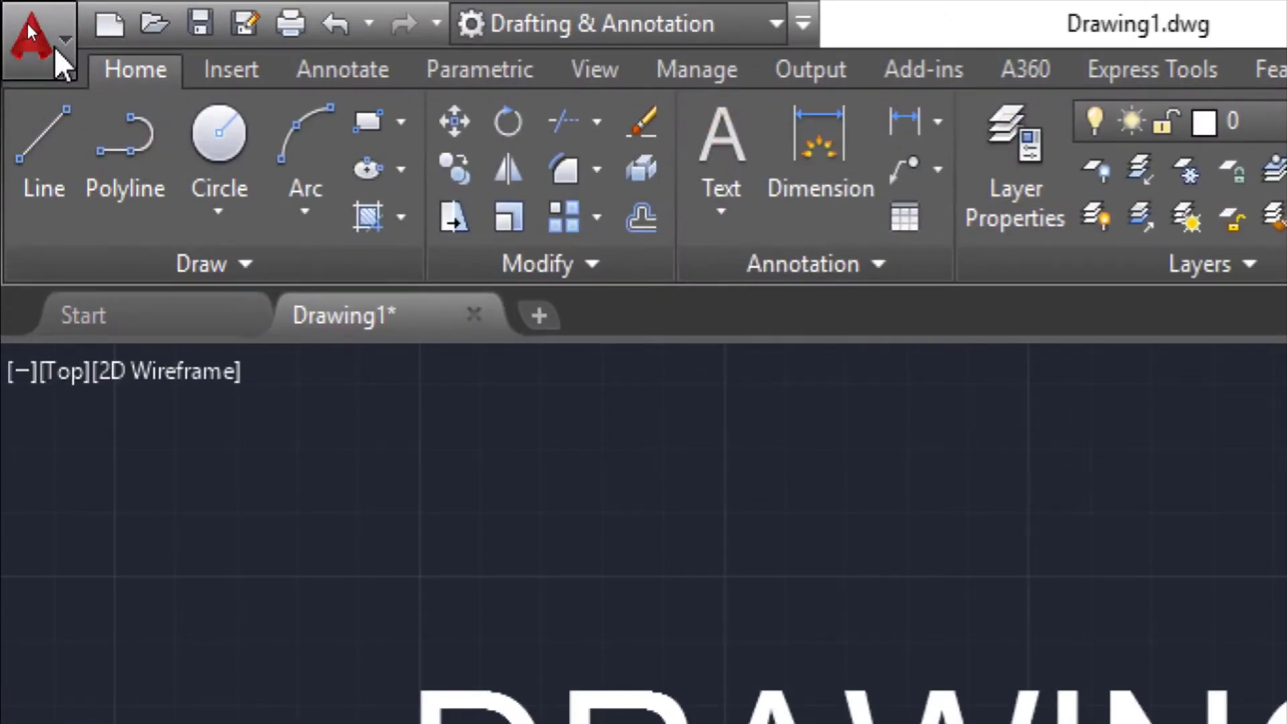
Open the Drawing Units dialog via Drawing Utilities in the application menu
{"action": "left_click", "coordinate": [55, 48]}
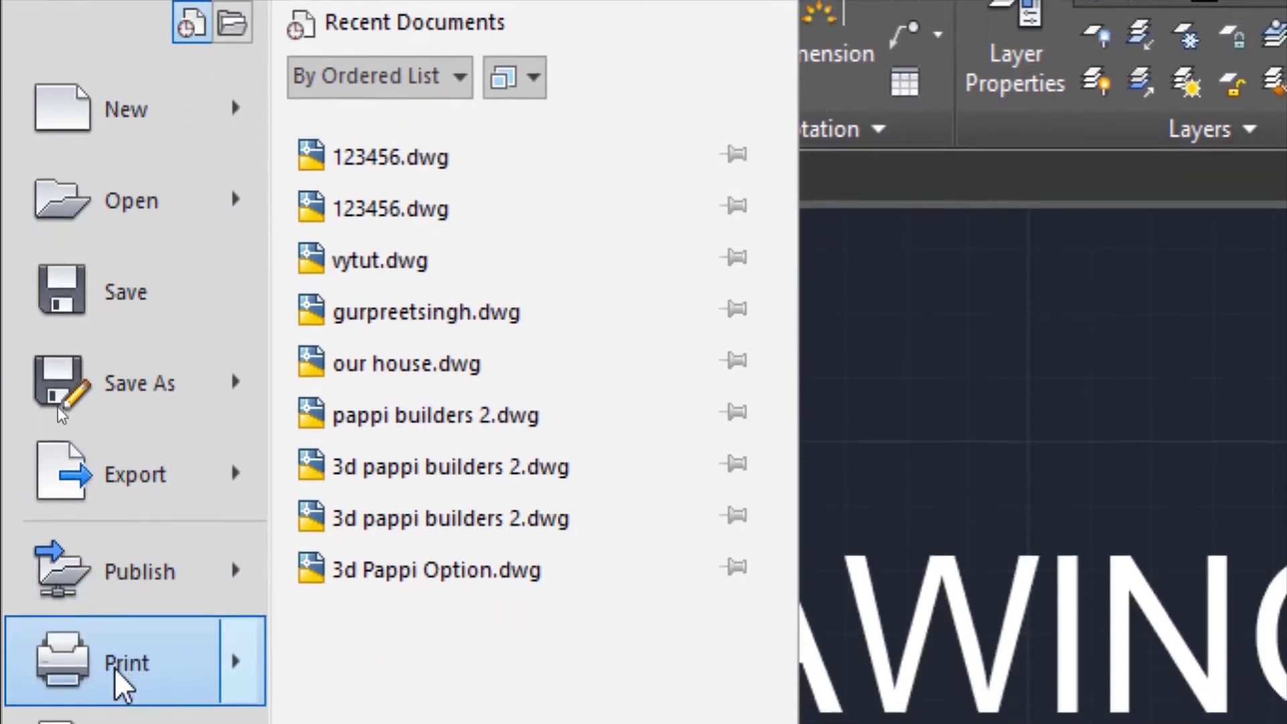
{"action": "mouse_move", "coordinate": [155, 637]}
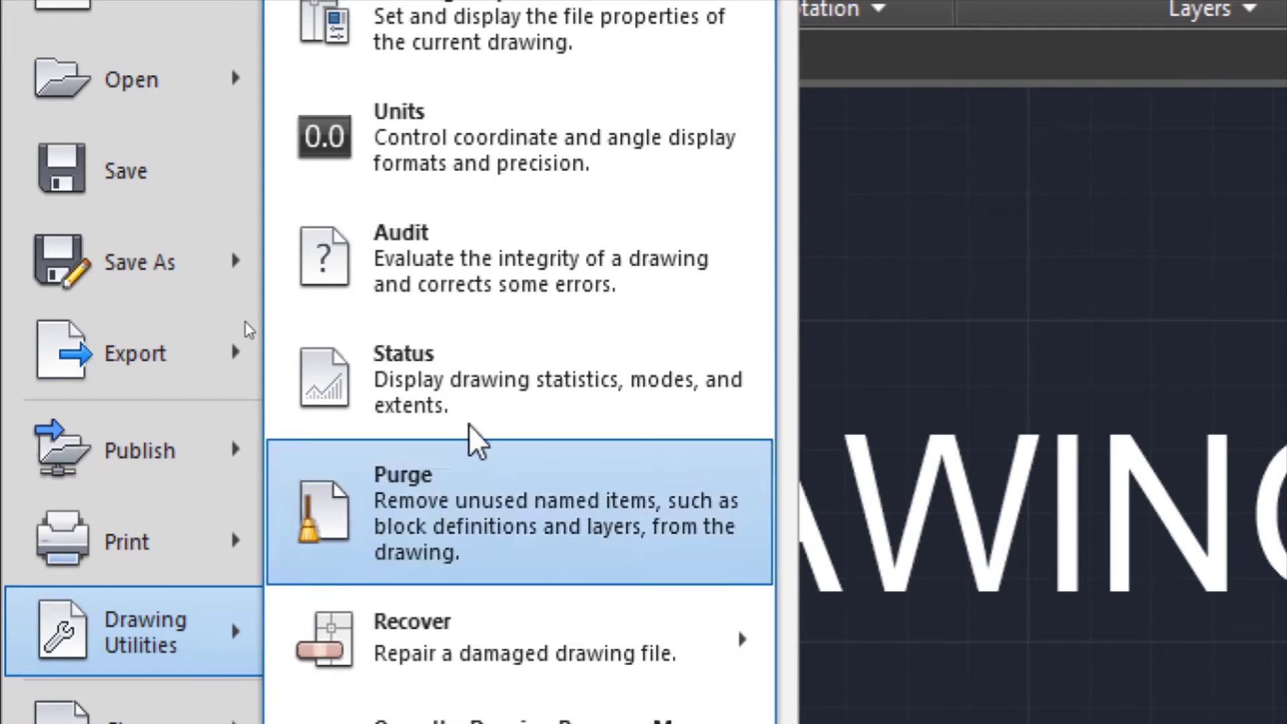
{"action": "left_click", "coordinate": [414, 164]}
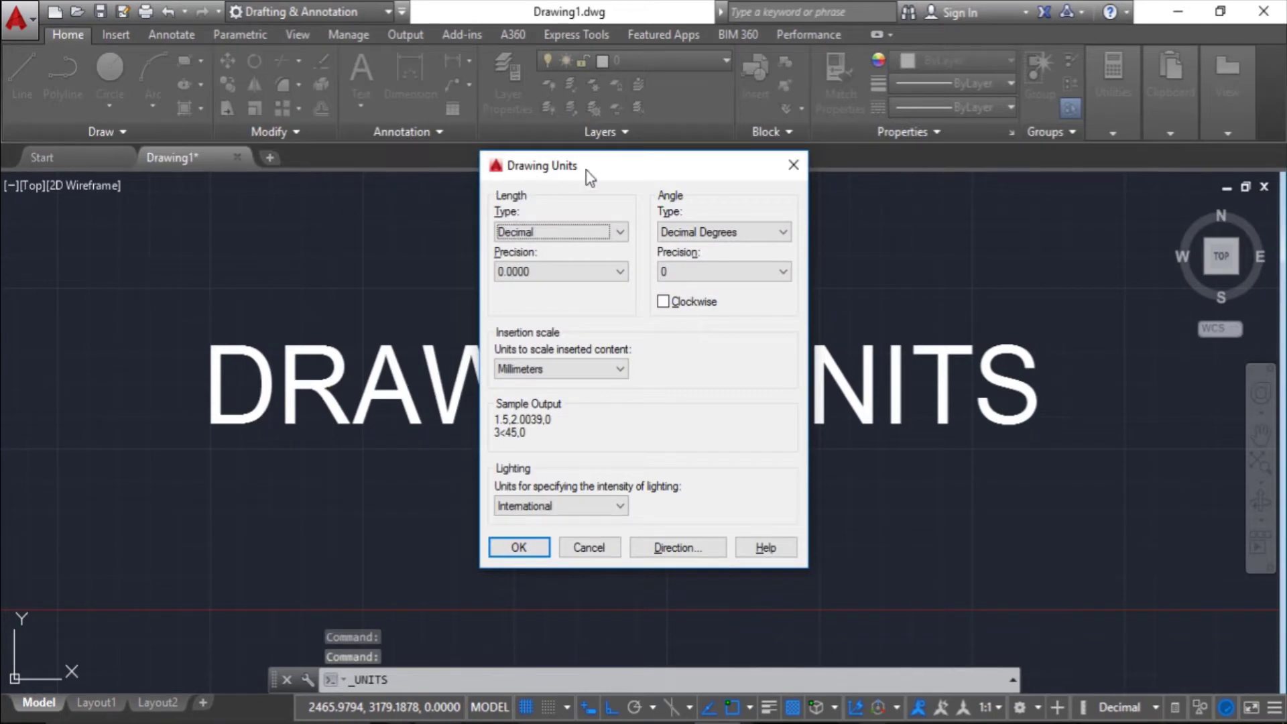
Close Drawing Units and review the status-bar length formats, keeping Decimal
{"action": "left_click", "coordinate": [794, 165]}
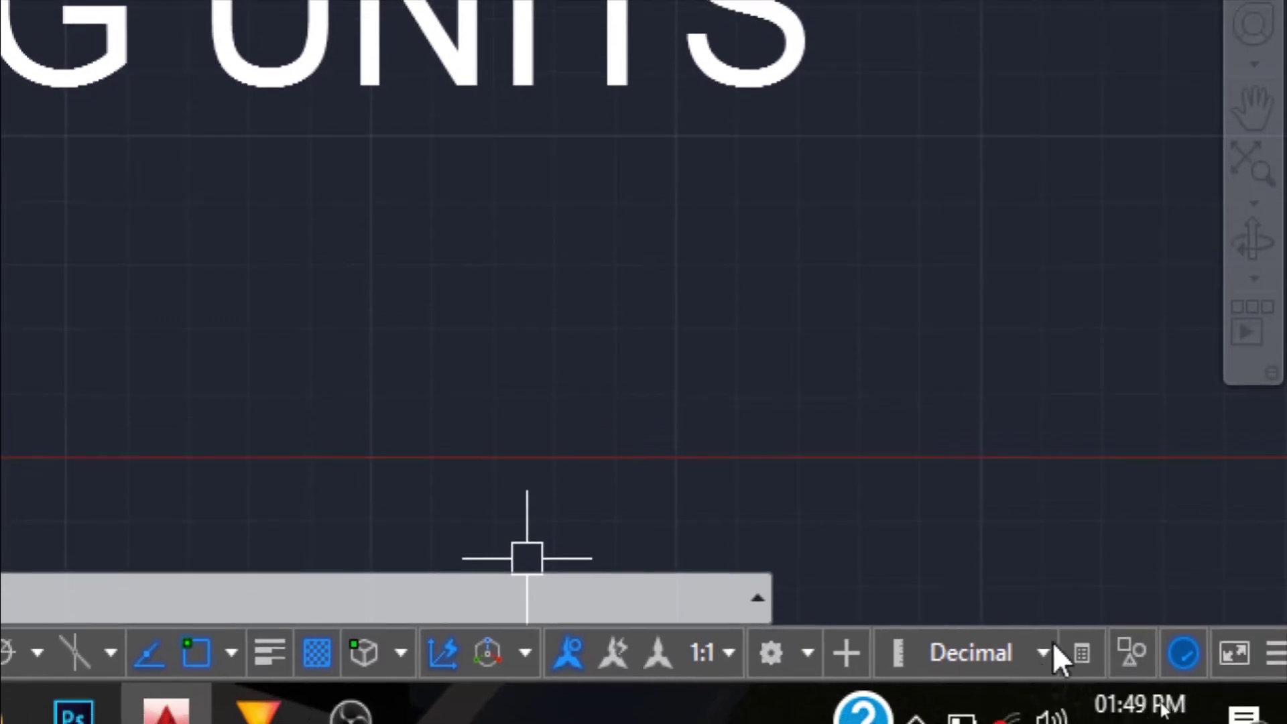
{"action": "left_click", "coordinate": [1045, 666]}
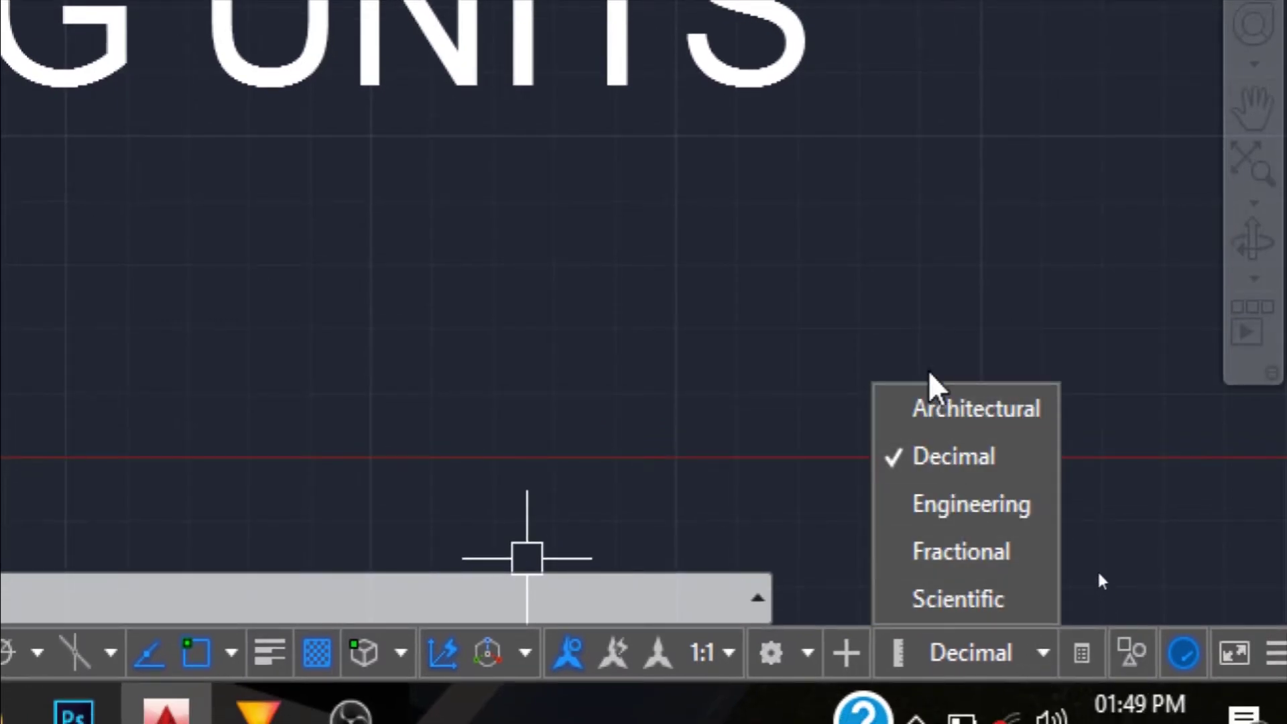
{"action": "left_click", "coordinate": [1040, 654]}
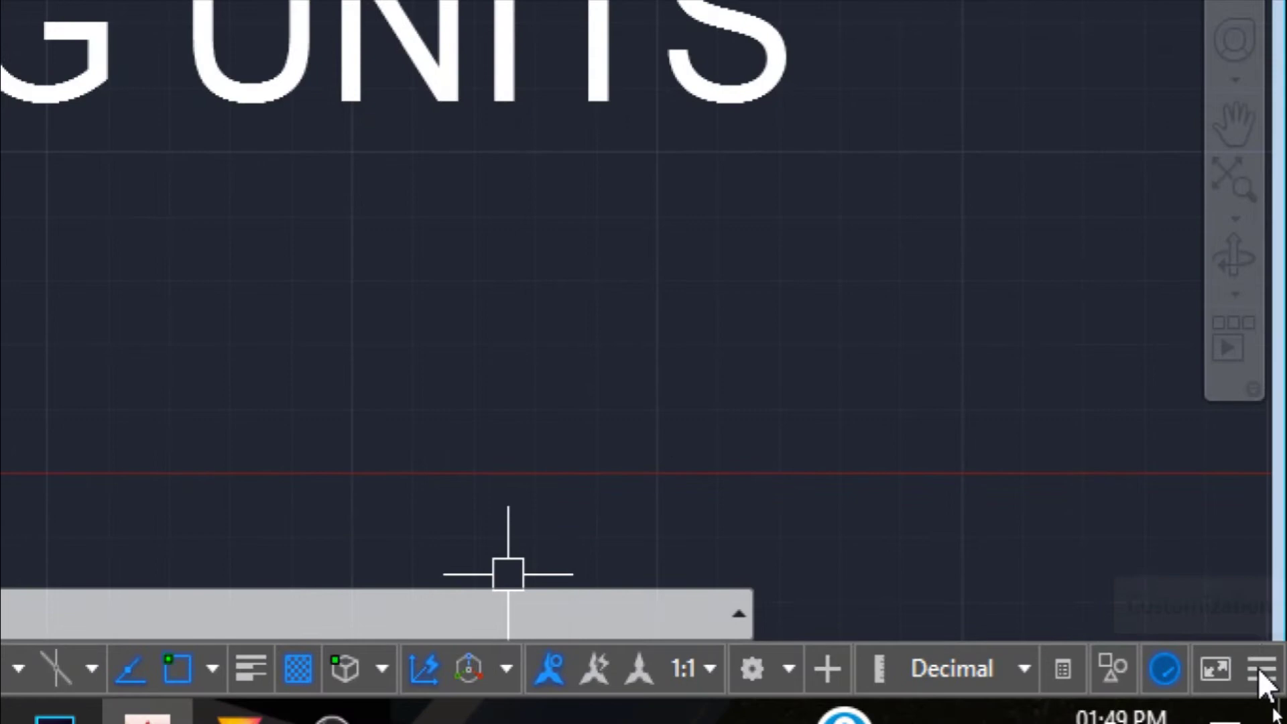
Hide the quick Units readout in the status-bar customization list, then show it again
{"action": "left_click", "coordinate": [1261, 671]}
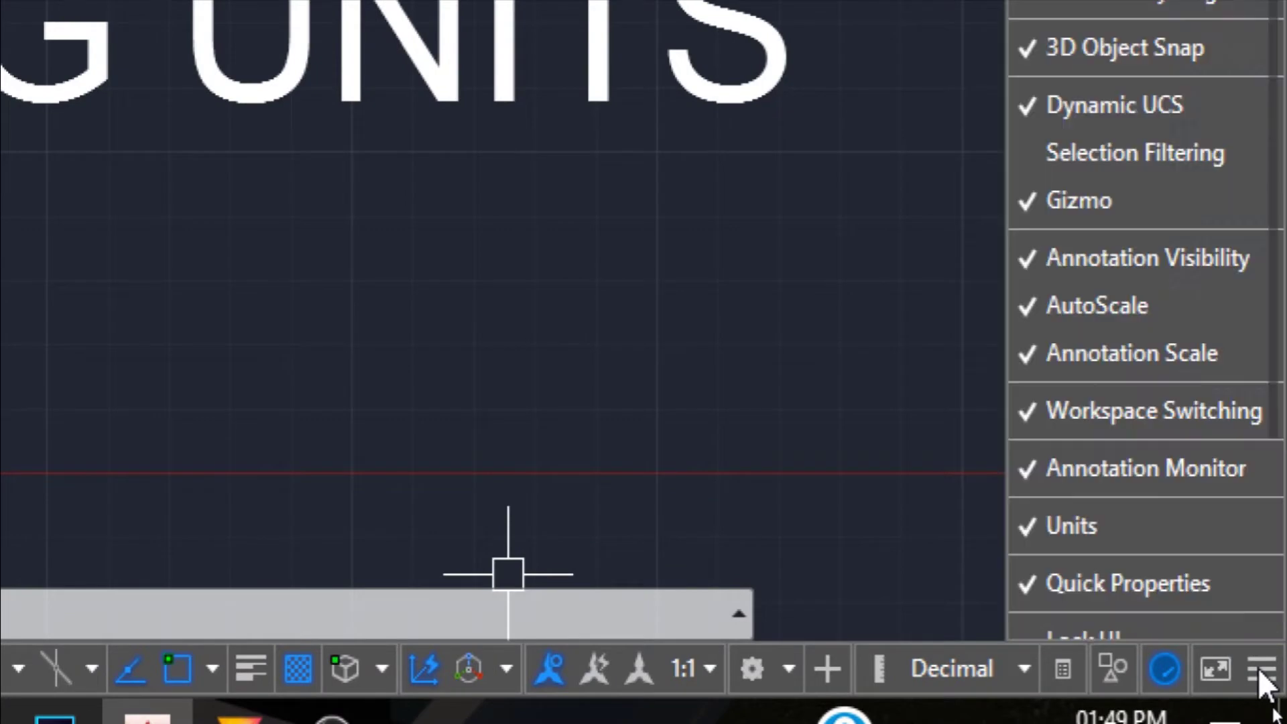
{"action": "left_click", "coordinate": [1098, 520]}
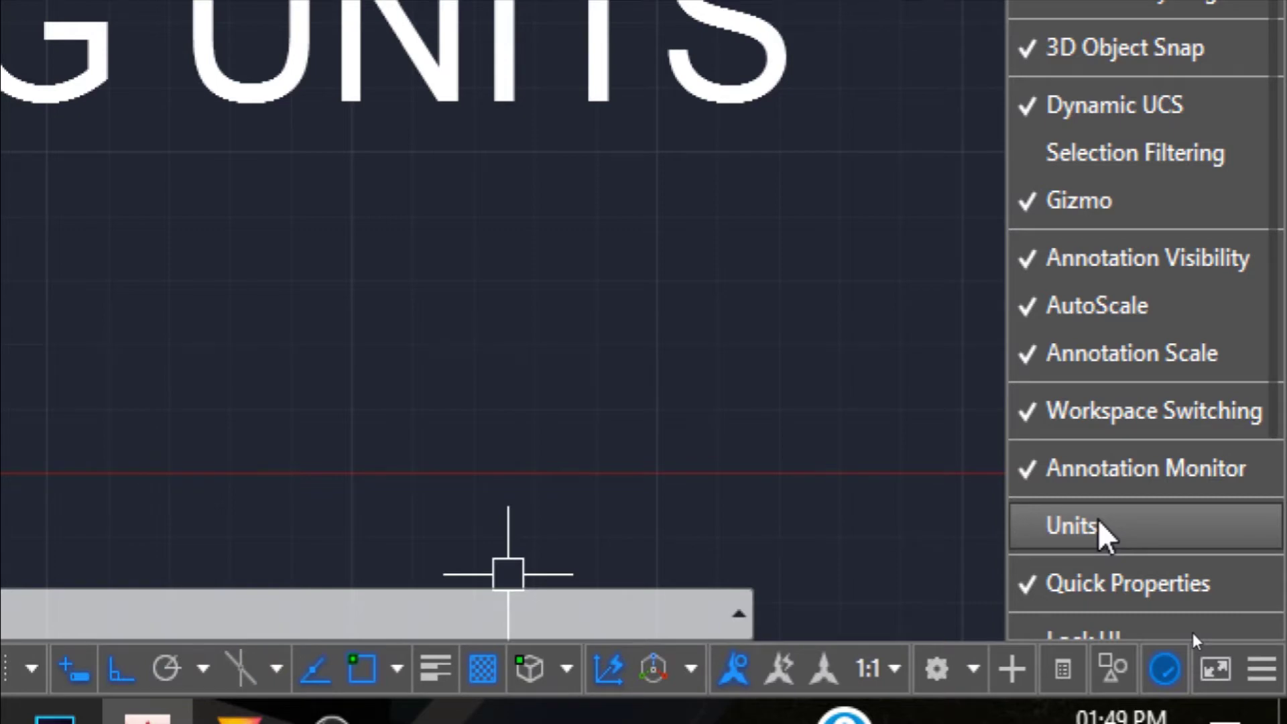
{"action": "left_click", "coordinate": [1098, 526]}
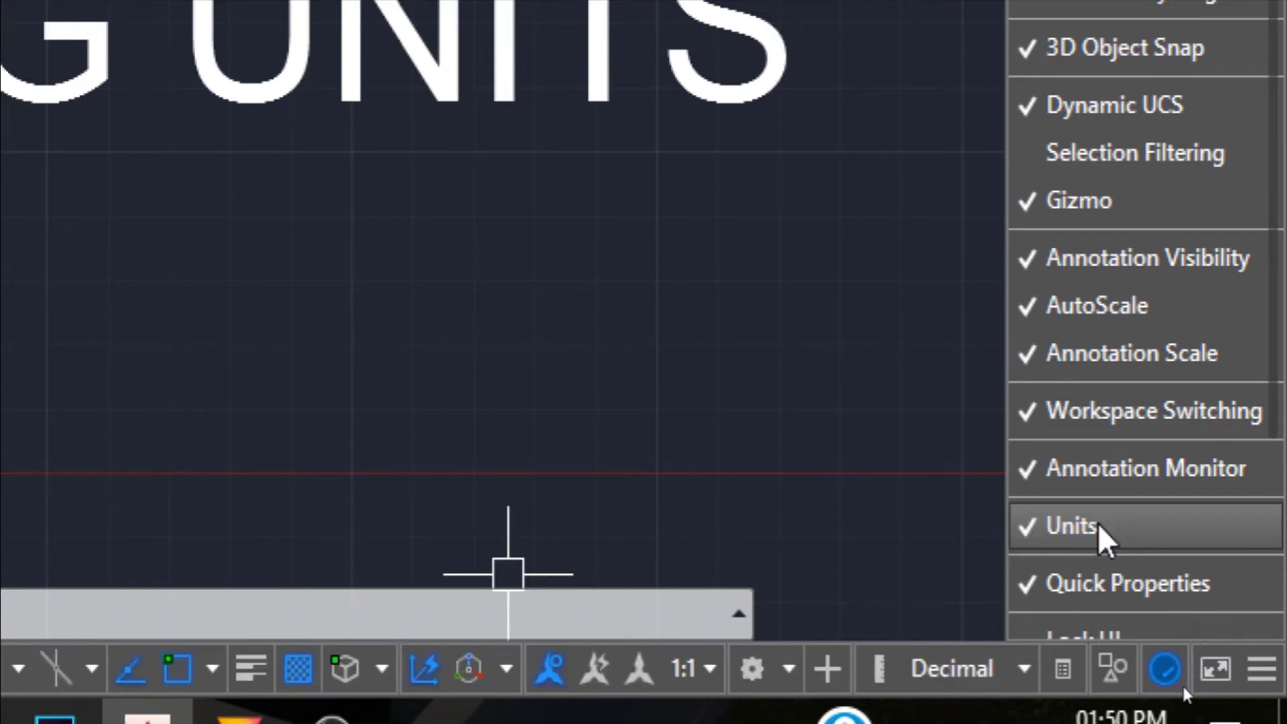
Close the customization list and reopen Drawing Units with the UN command
{"action": "left_click", "coordinate": [920, 676]}
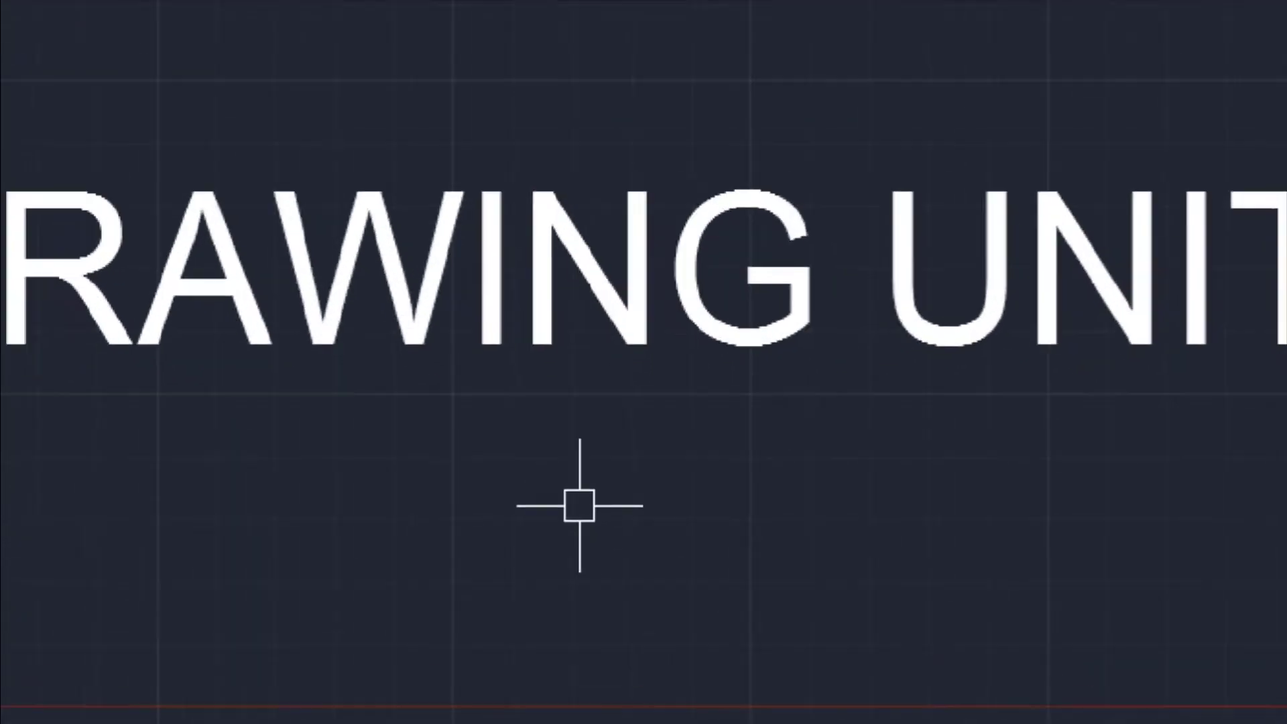
{"action": "type", "text": "UN"}
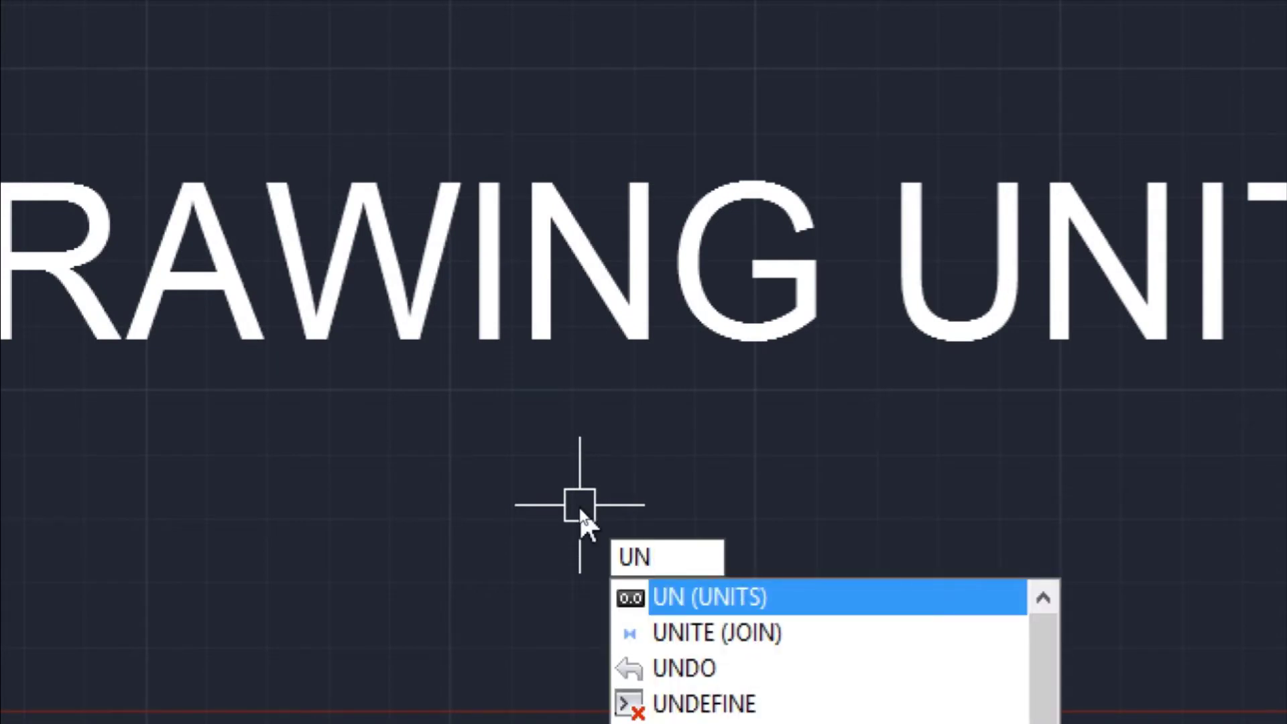
{"action": "key", "text": "Return"}
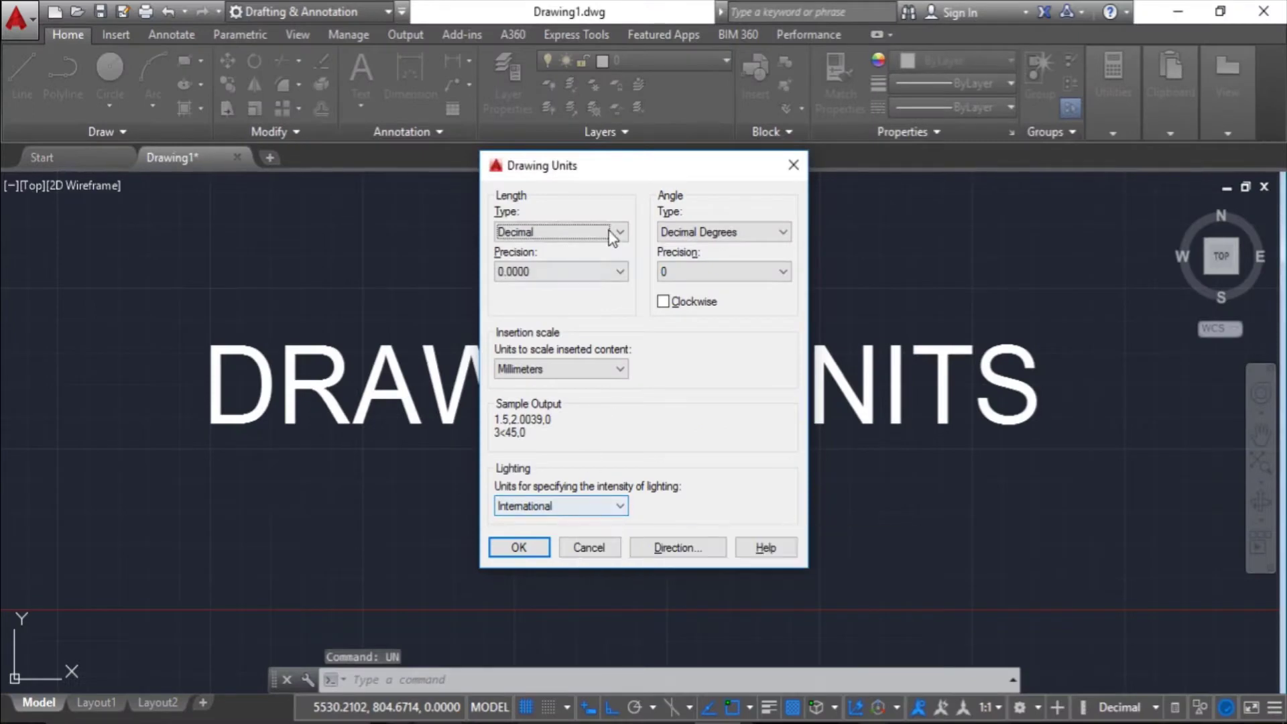
{"action": "left_click_drag", "start_coordinate": [598, 174], "coordinate": [586, 149]}
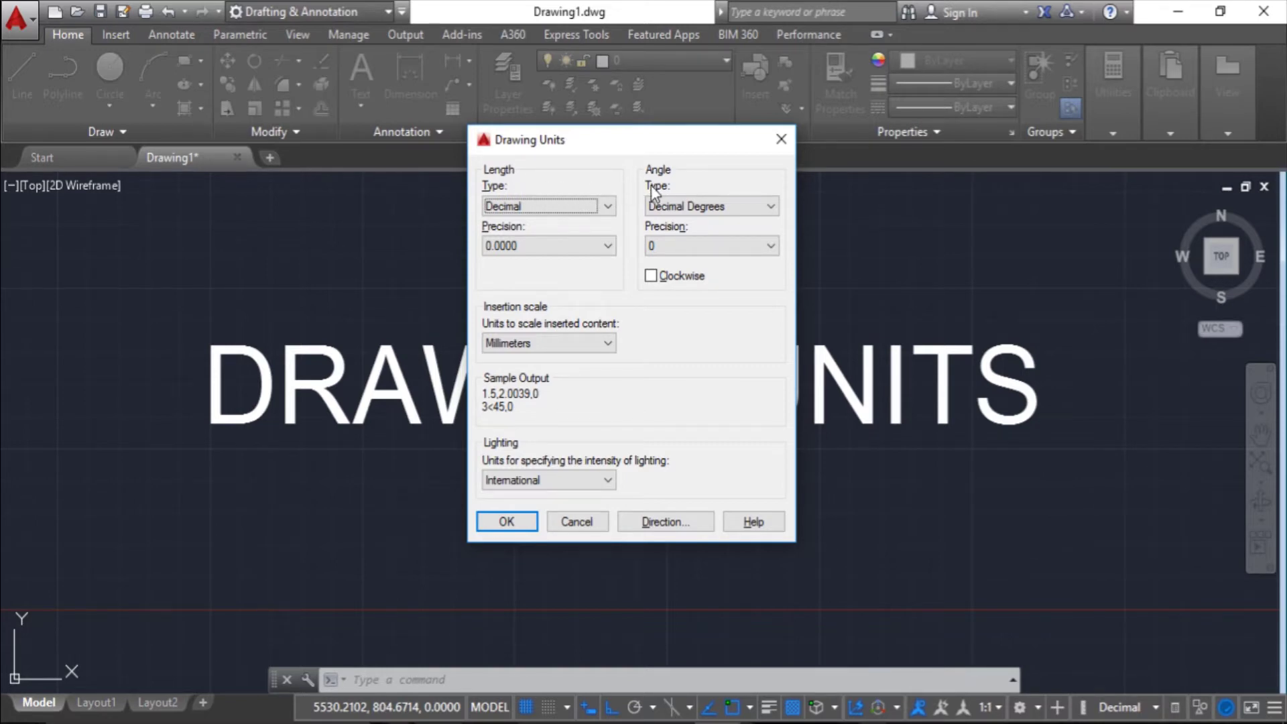
{"action": "left_click", "coordinate": [606, 207]}
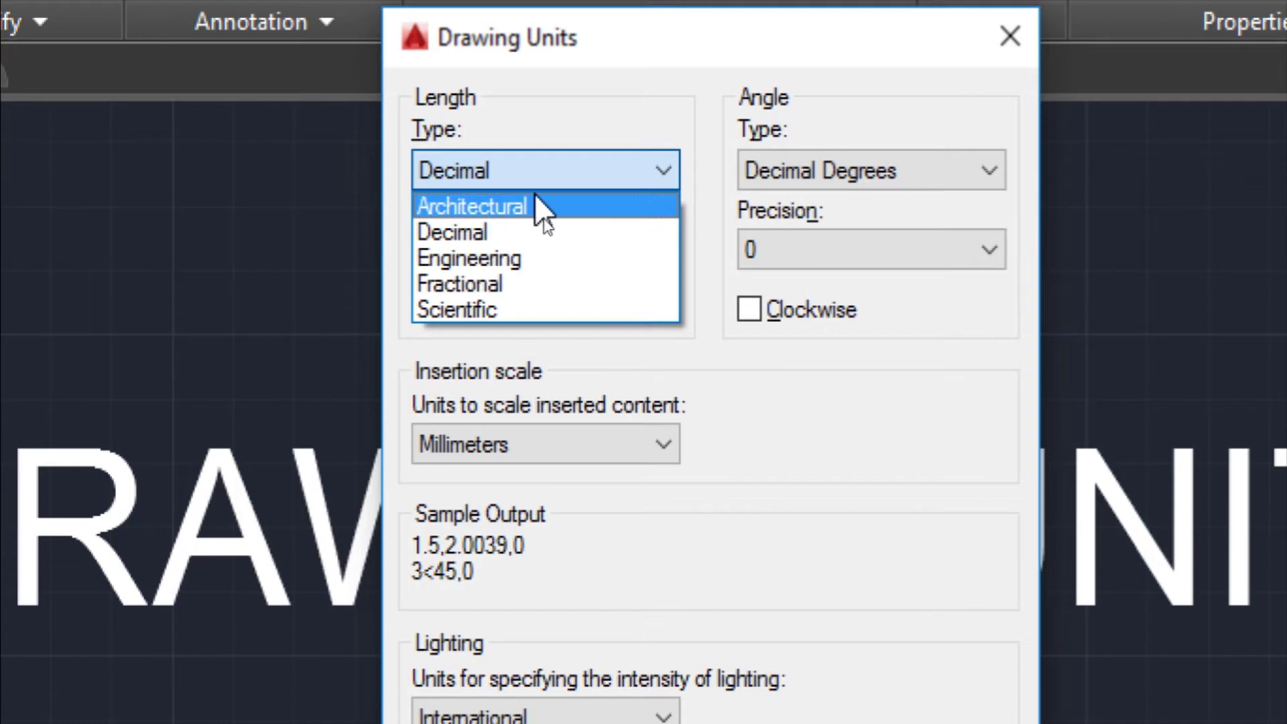
{"action": "left_click", "coordinate": [508, 213]}
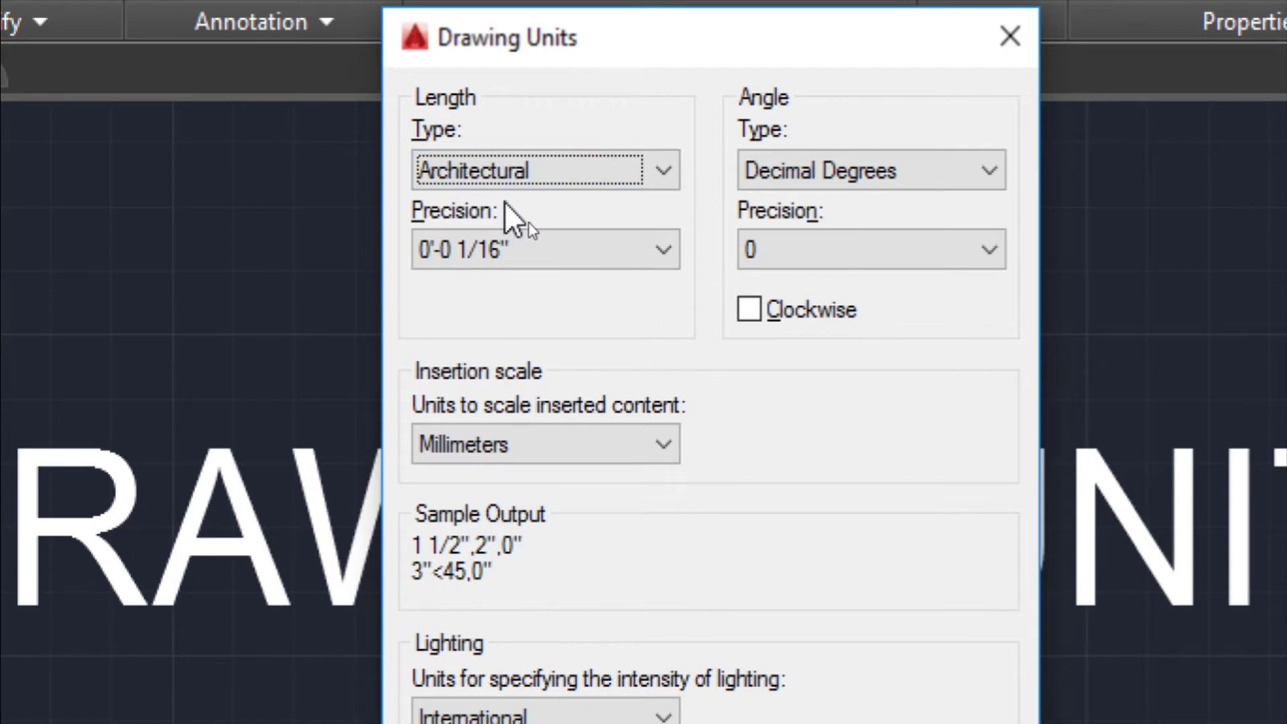
{"action": "left_click", "coordinate": [560, 171]}
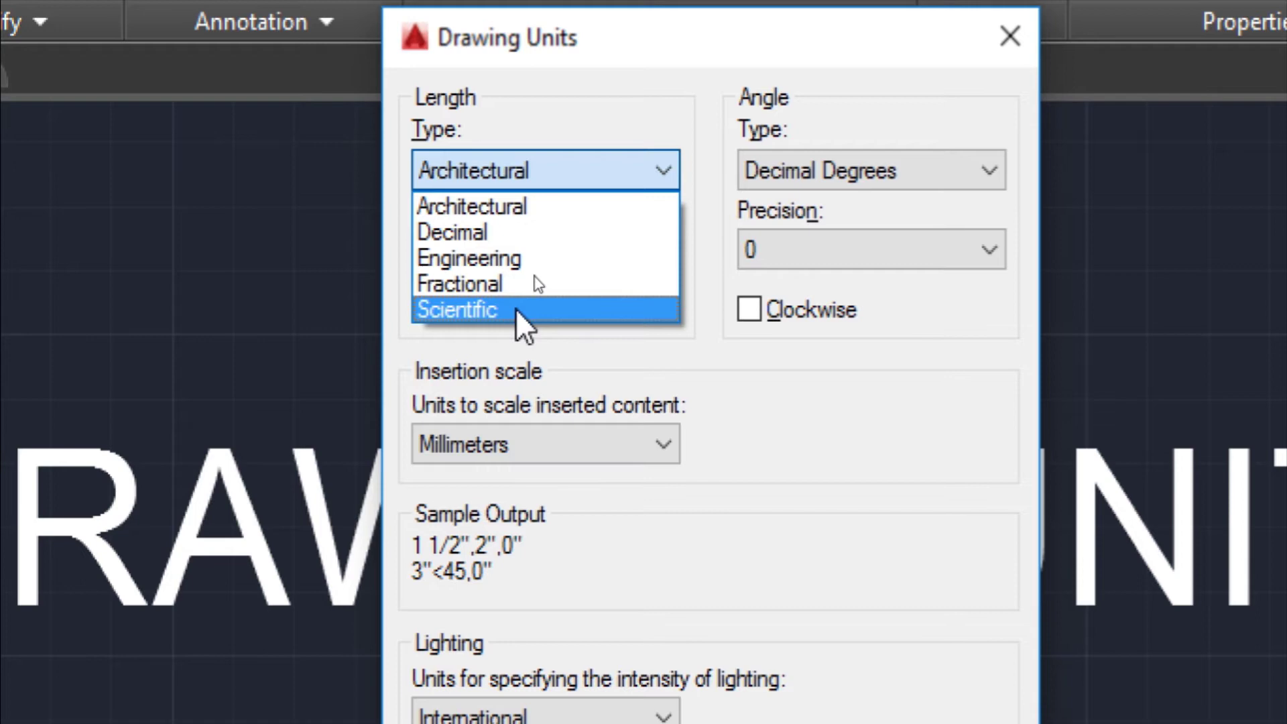
{"action": "left_click", "coordinate": [532, 221]}
{"action": "left_click", "coordinate": [536, 445]}
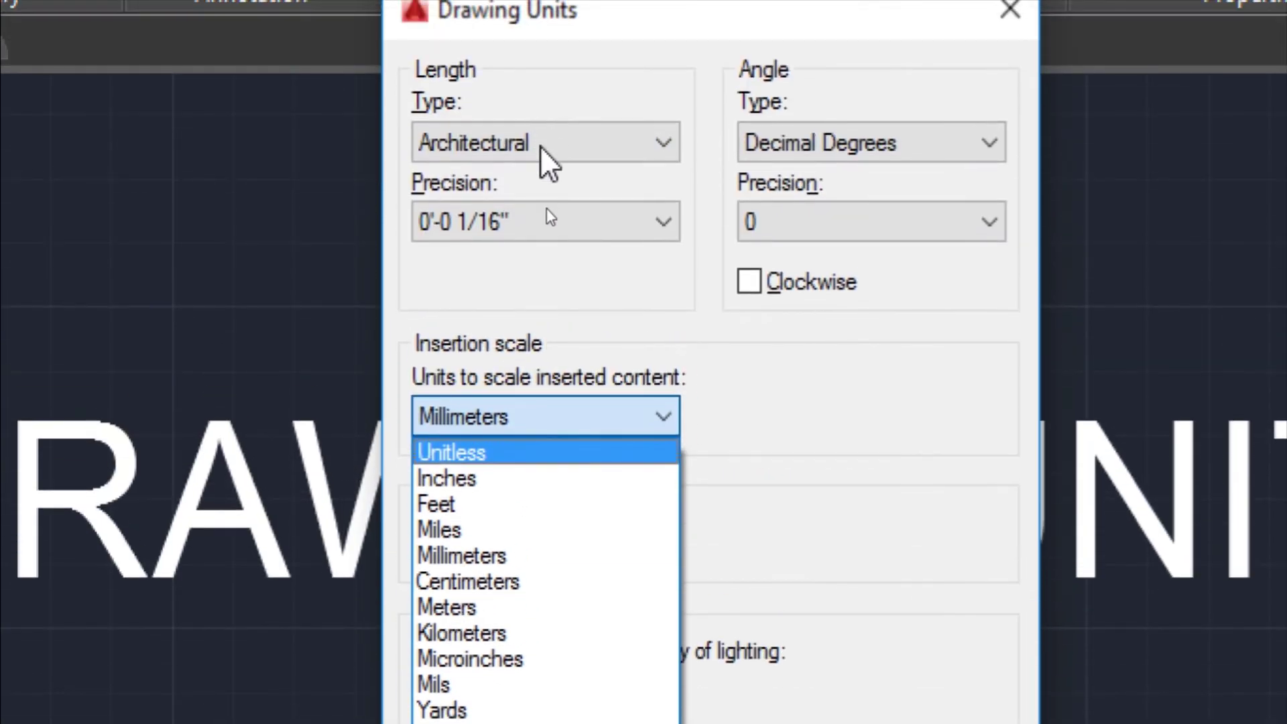
{"action": "left_click", "coordinate": [540, 148]}
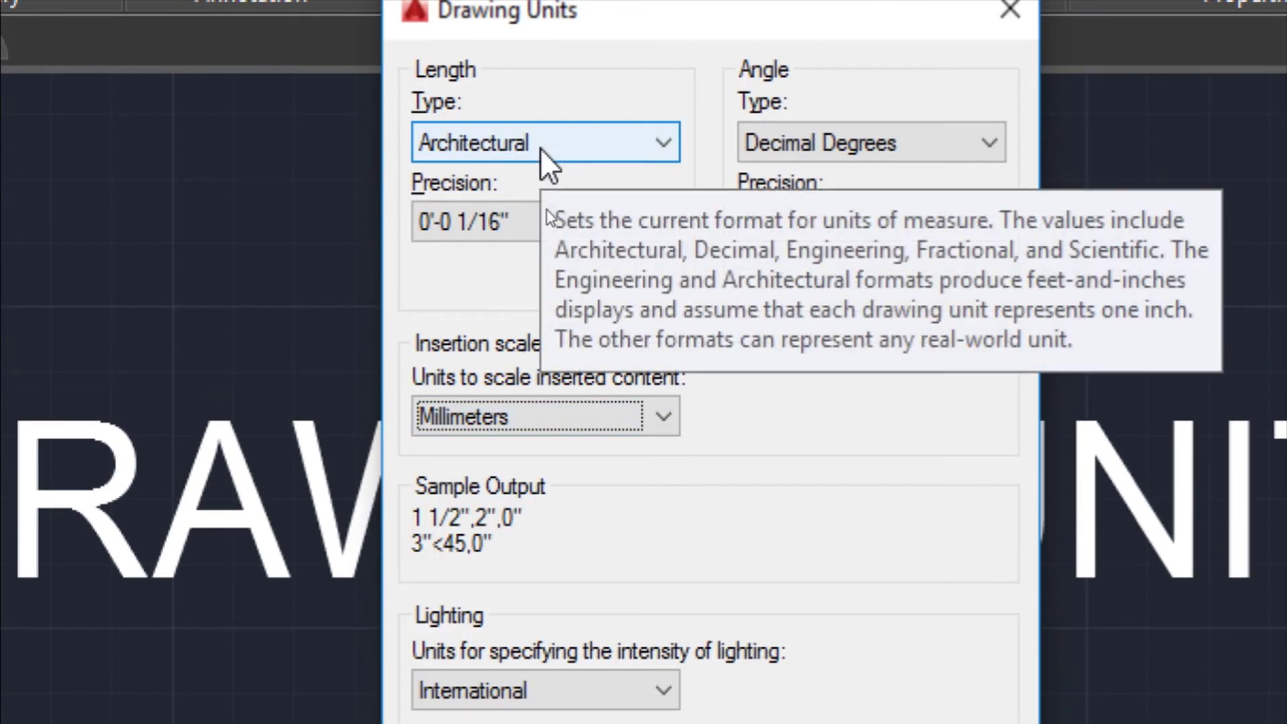
{"action": "left_click", "coordinate": [540, 148]}
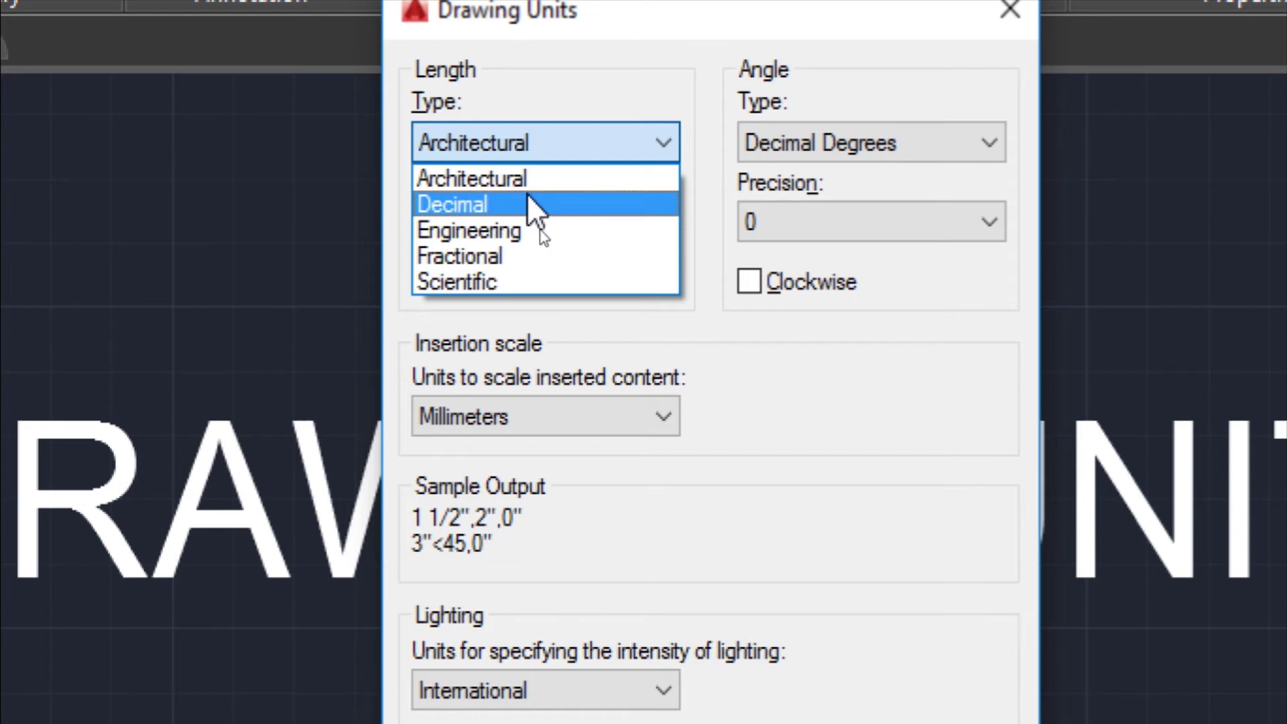
{"action": "left_click", "coordinate": [533, 148]}
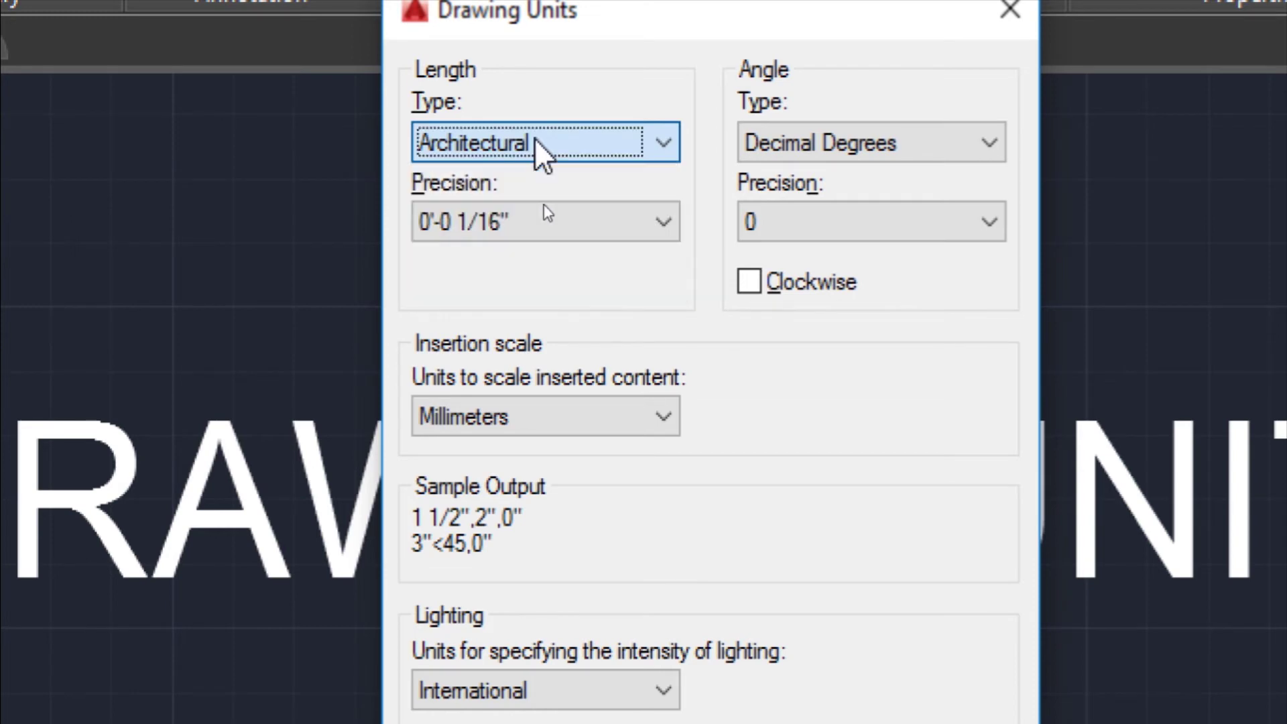
{"action": "left_click", "coordinate": [865, 144]}
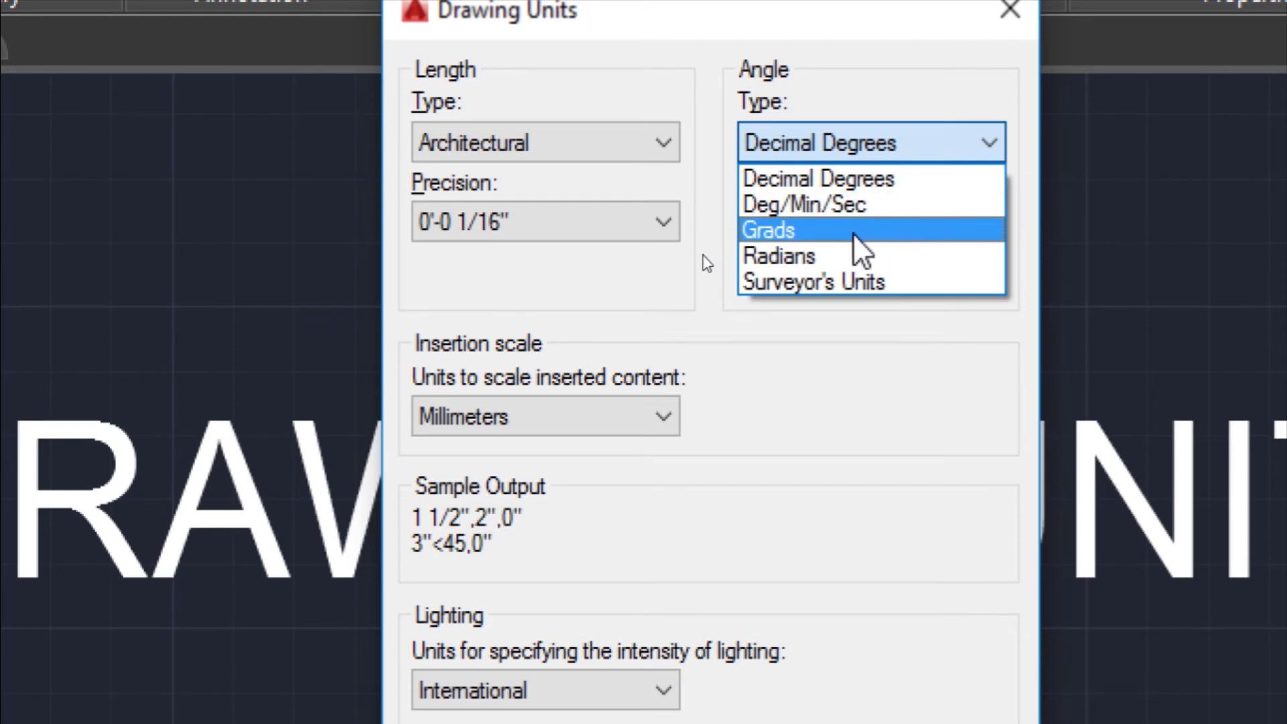
{"action": "left_click", "coordinate": [848, 178]}
{"action": "left_click", "coordinate": [851, 151]}
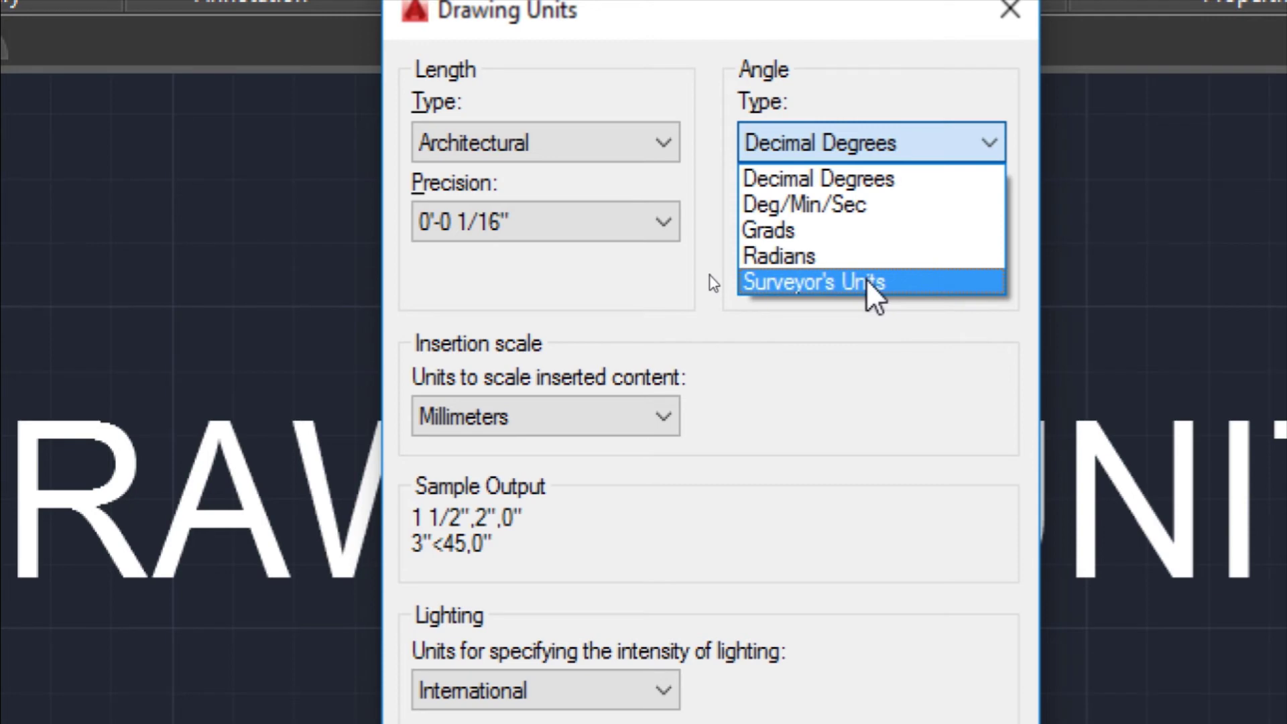
{"action": "left_click", "coordinate": [860, 180]}
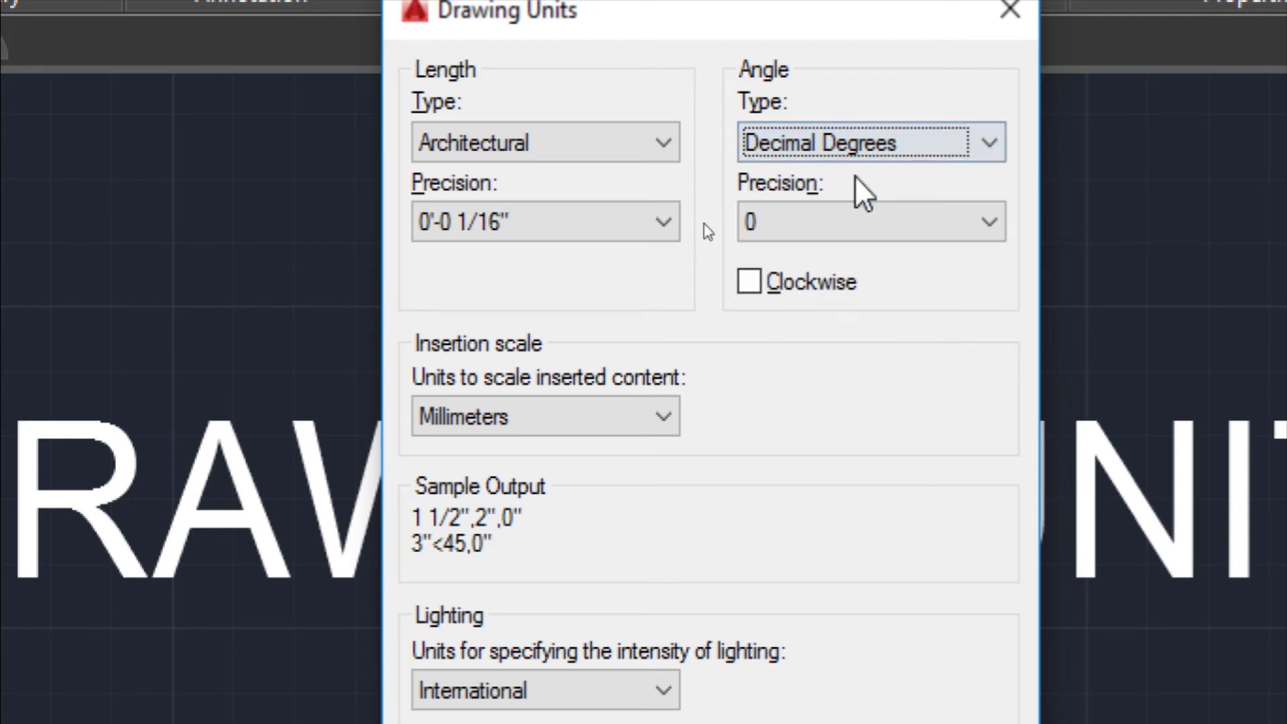
Set length to Decimal at 0.0000 precision and keep Decimal Degrees angles at precision 0
{"action": "left_click", "coordinate": [663, 142]}
{"action": "left_click", "coordinate": [637, 204]}
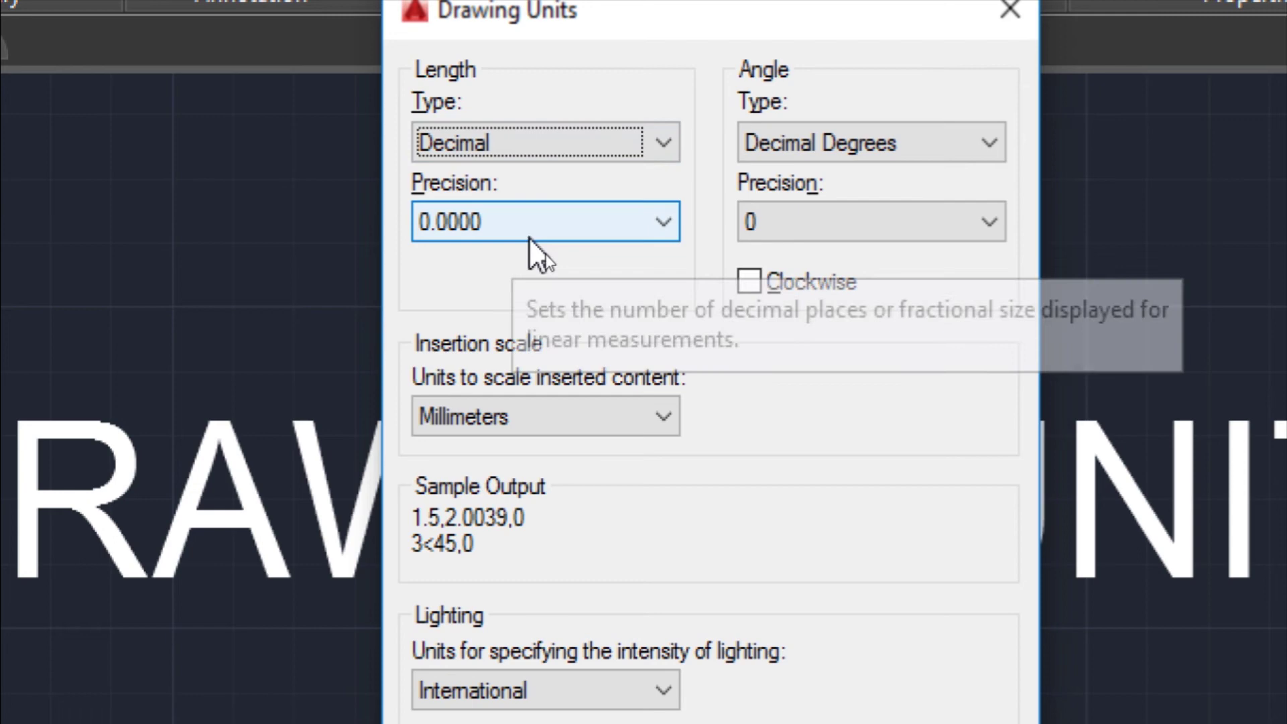
{"action": "left_click", "coordinate": [564, 251]}
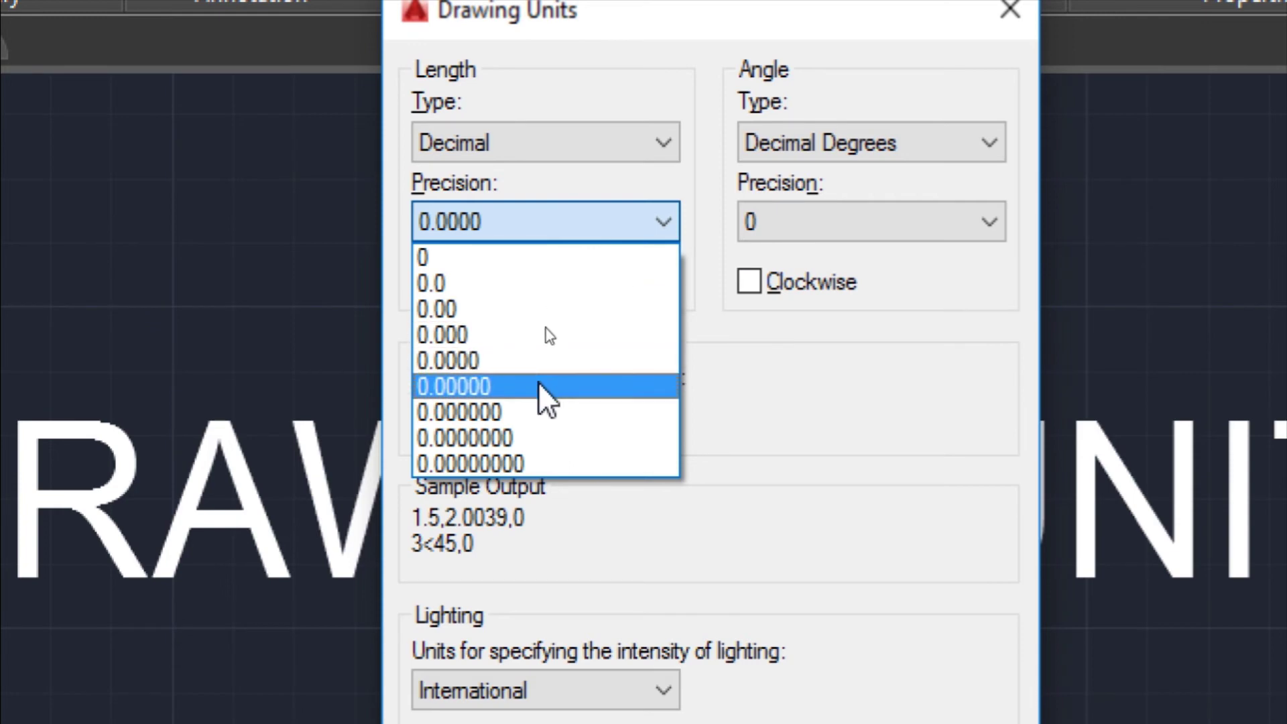
{"action": "left_click", "coordinate": [548, 219]}
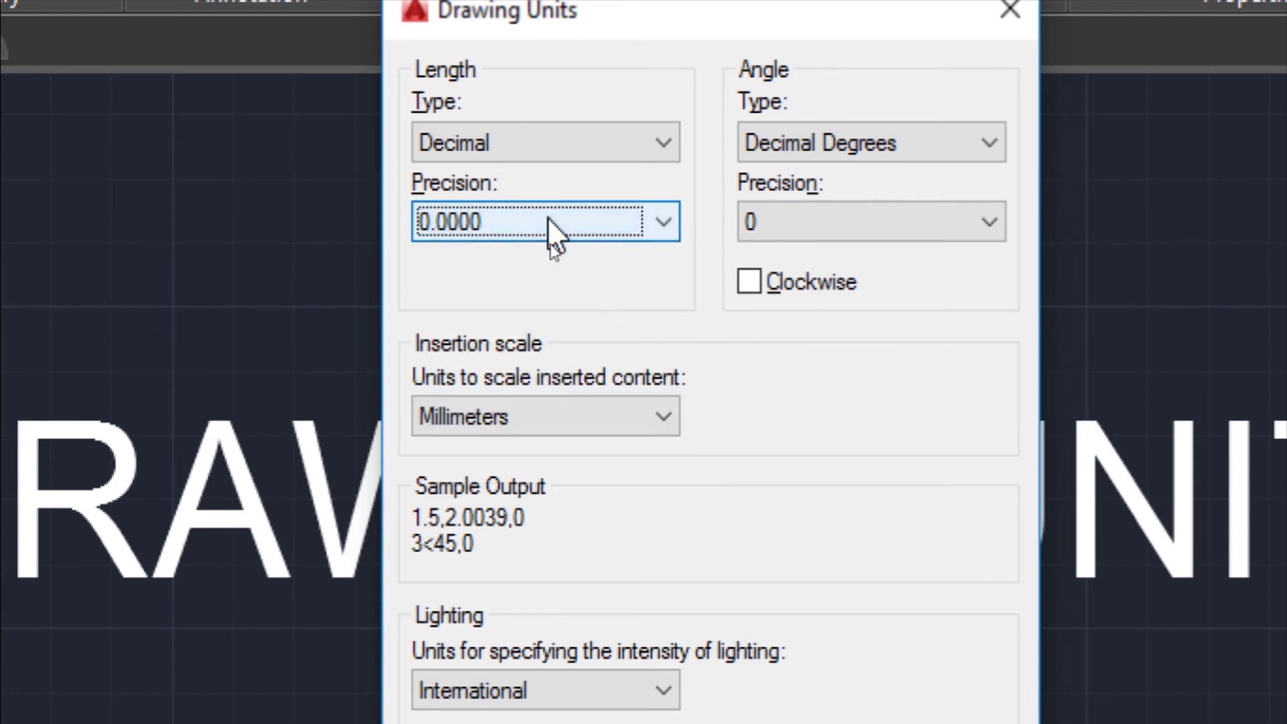
{"action": "left_click", "coordinate": [548, 217]}
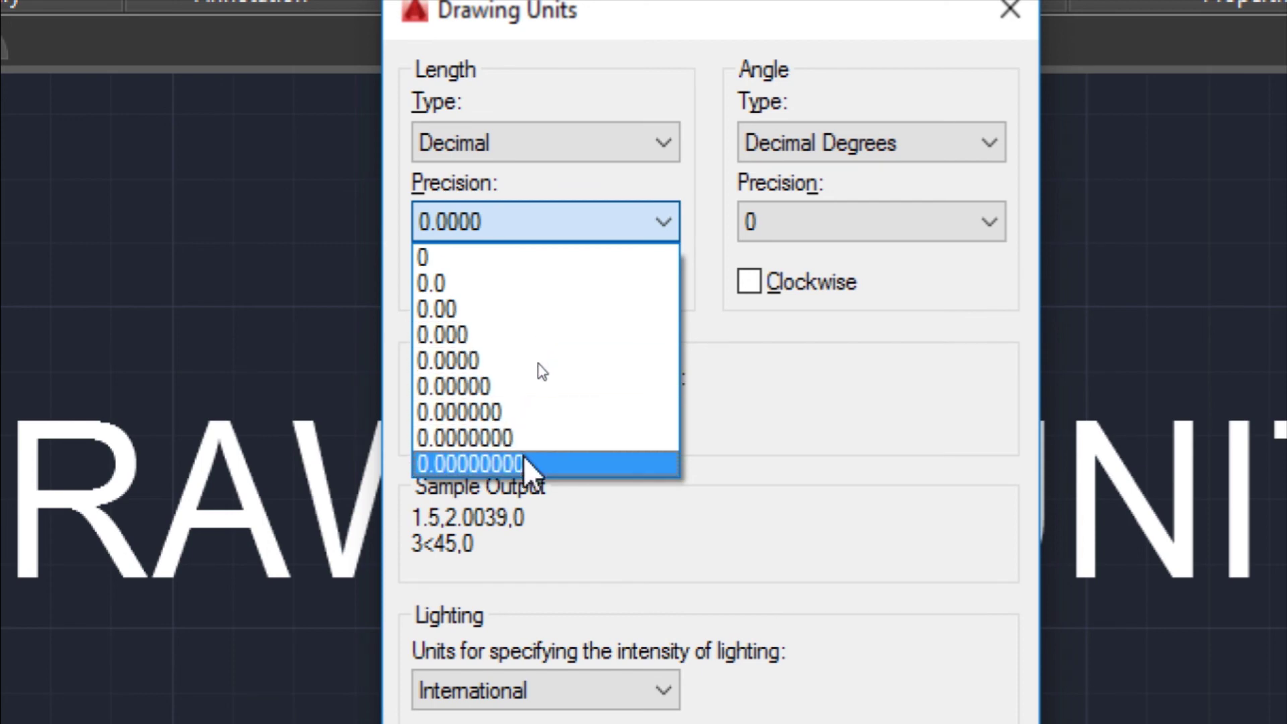
{"action": "left_click", "coordinate": [545, 223]}
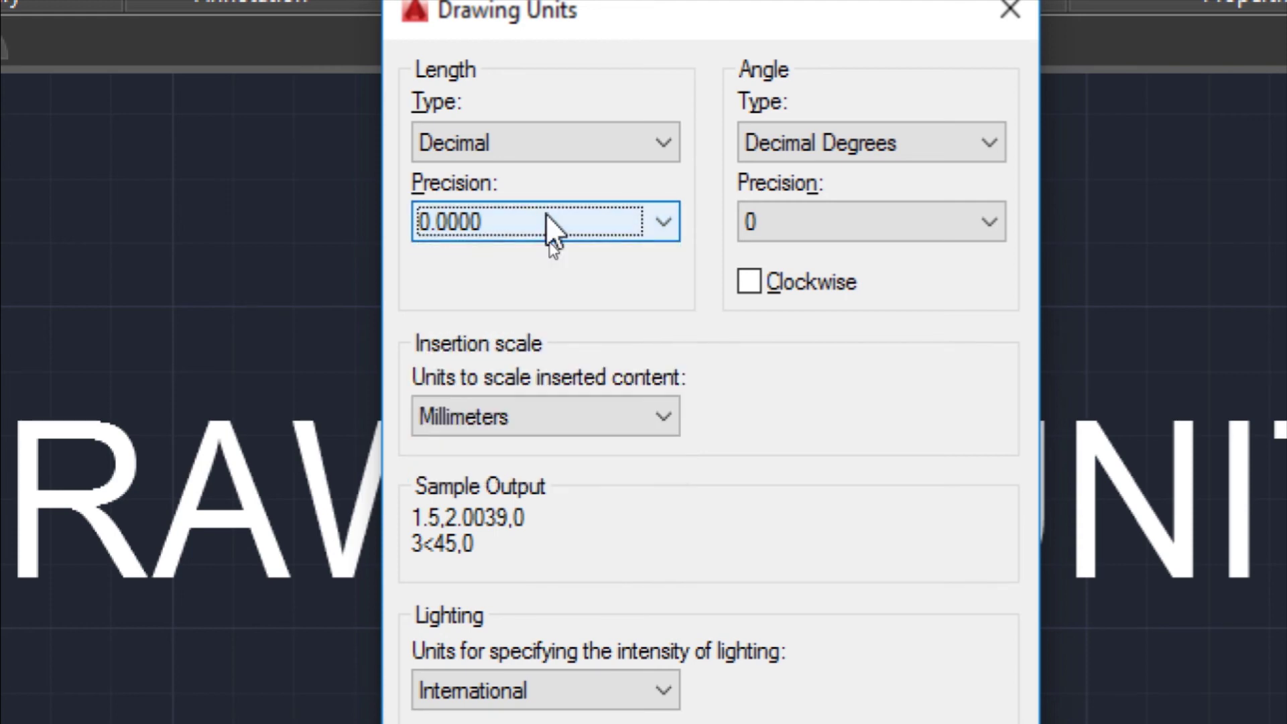
{"action": "left_click", "coordinate": [798, 228]}
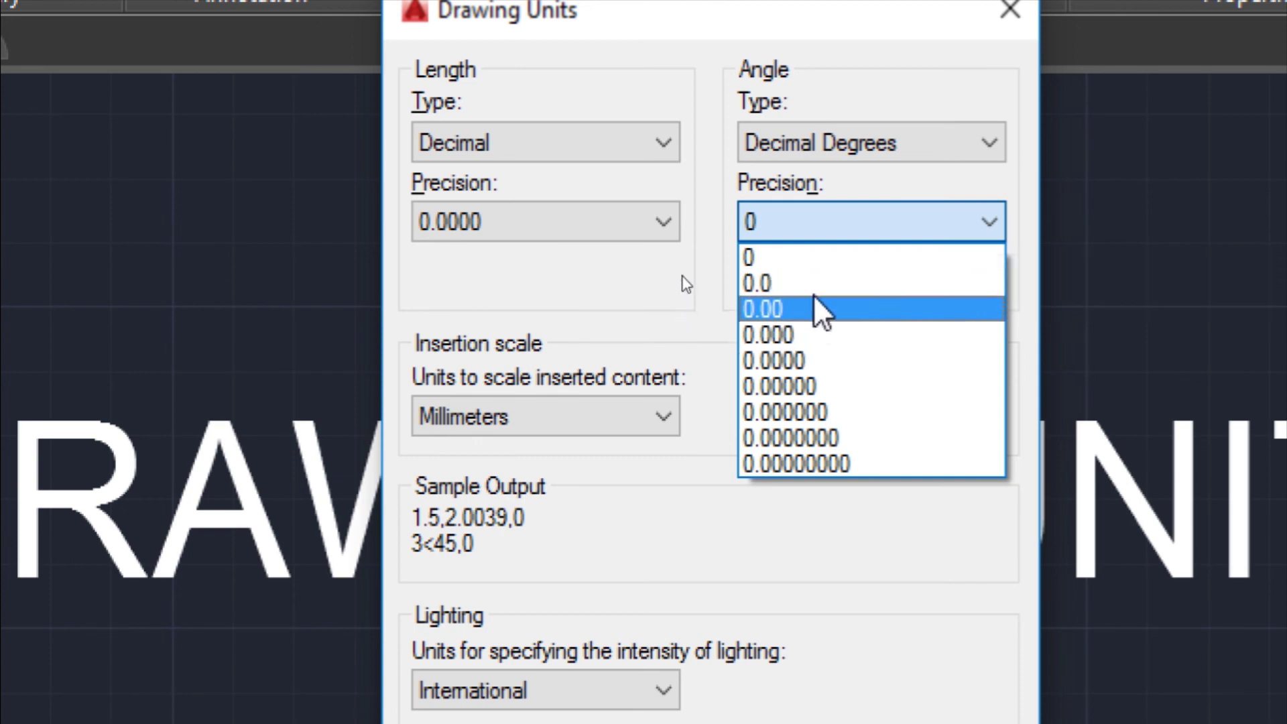
{"action": "left_click", "coordinate": [799, 216]}
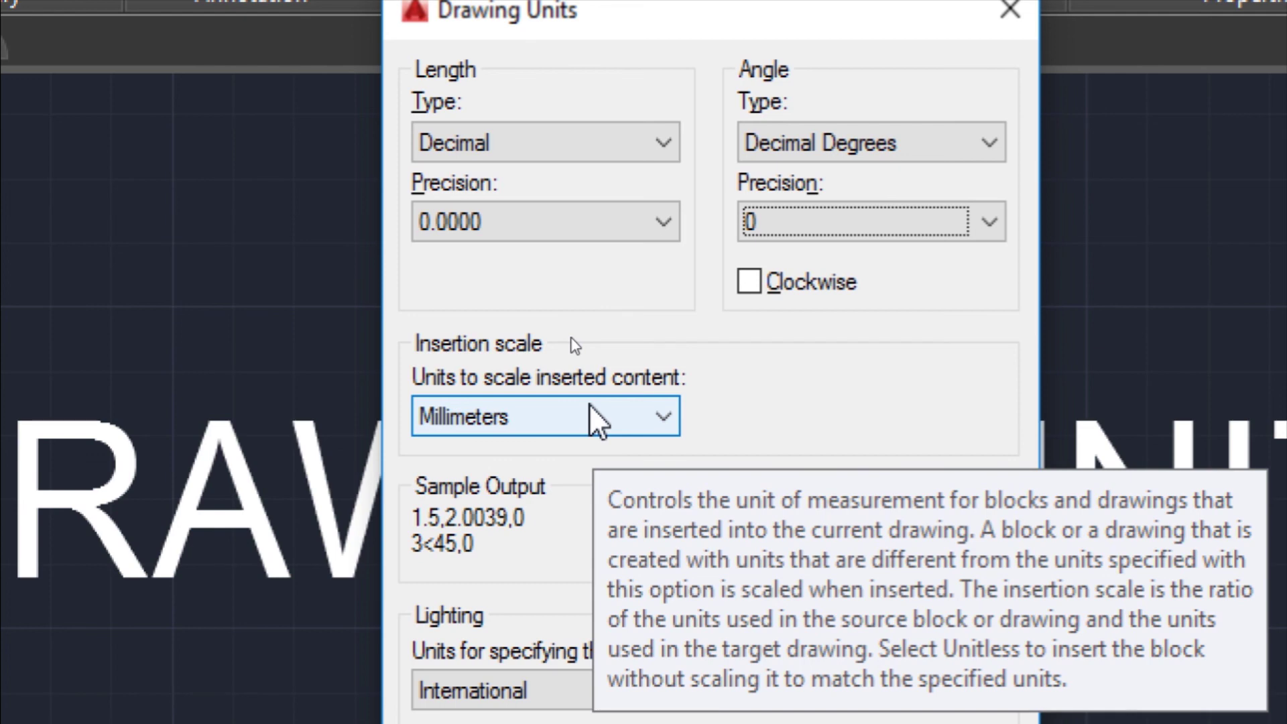
Keep Millimeters as the insertion scale and confirm the unit settings with OK
{"action": "left_click", "coordinate": [589, 405]}
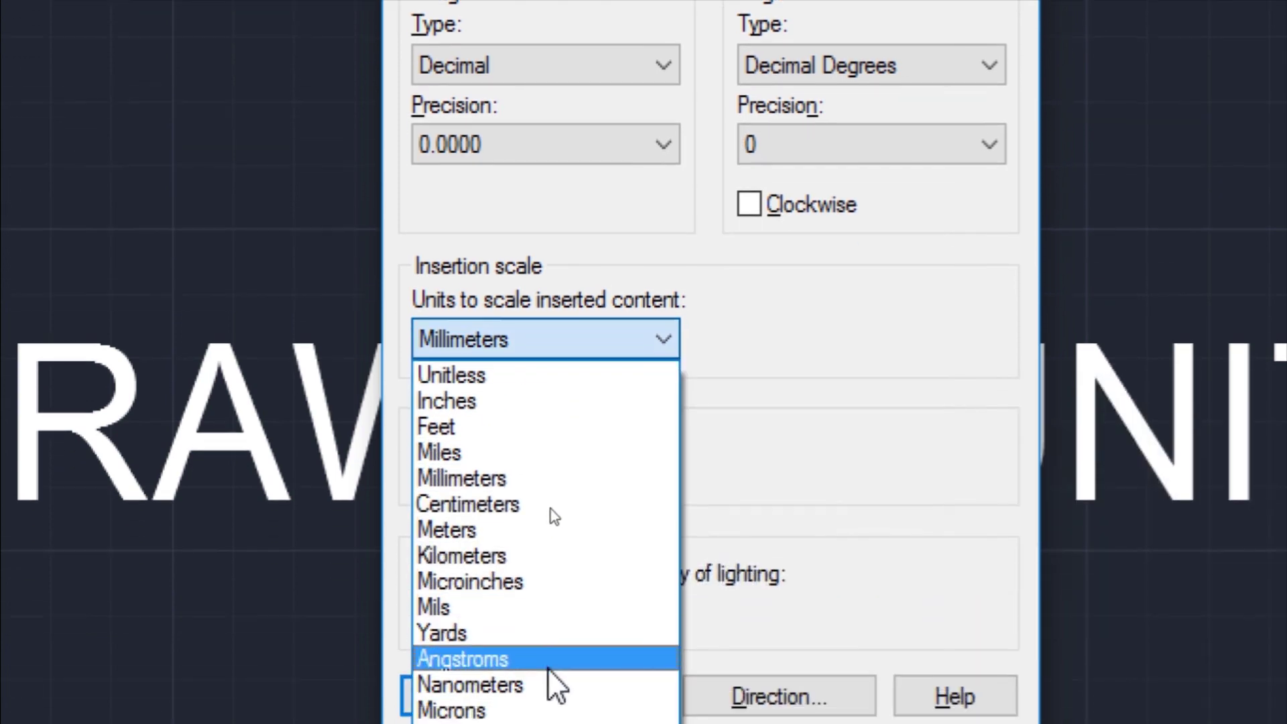
{"action": "left_click", "coordinate": [574, 245]}
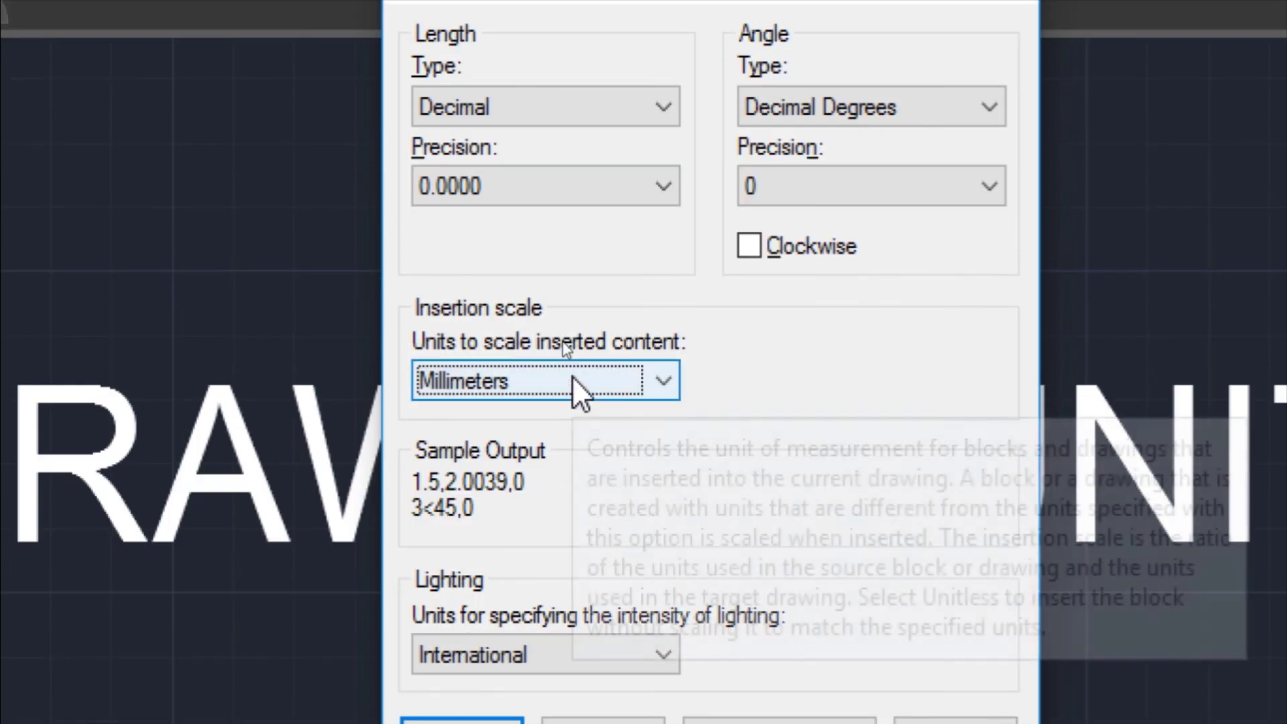
{"action": "left_click", "coordinate": [462, 643]}
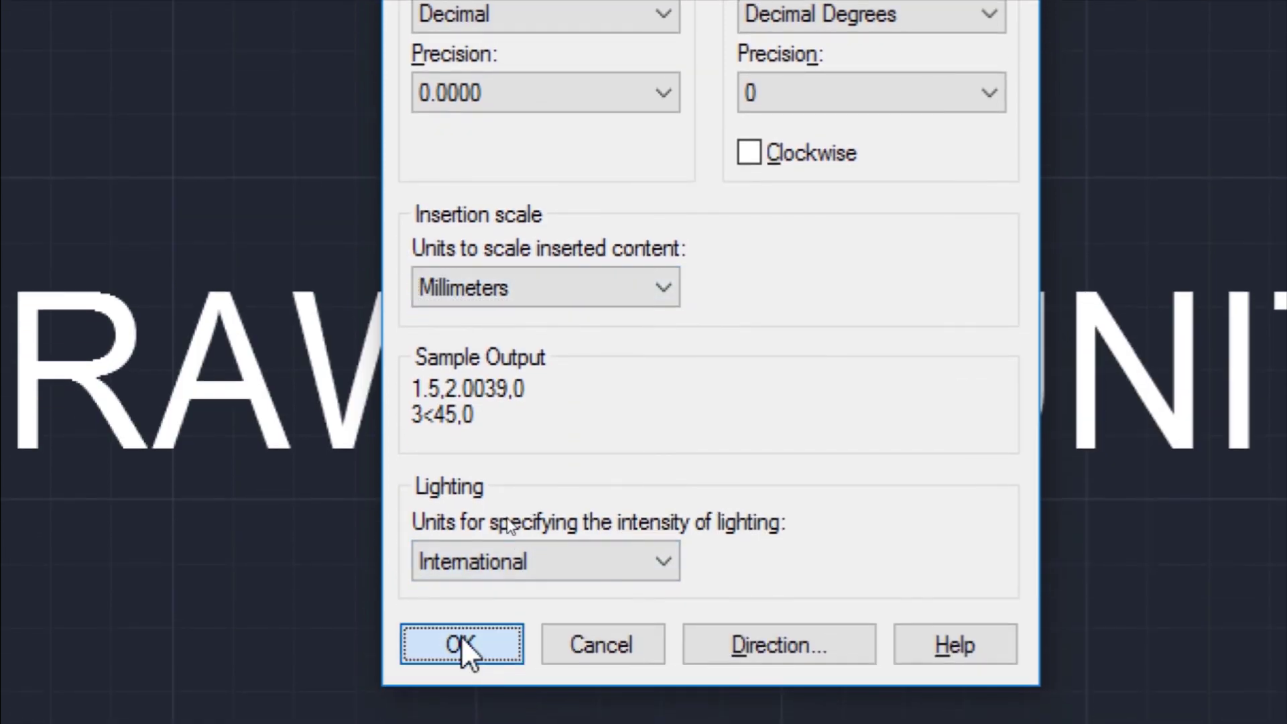